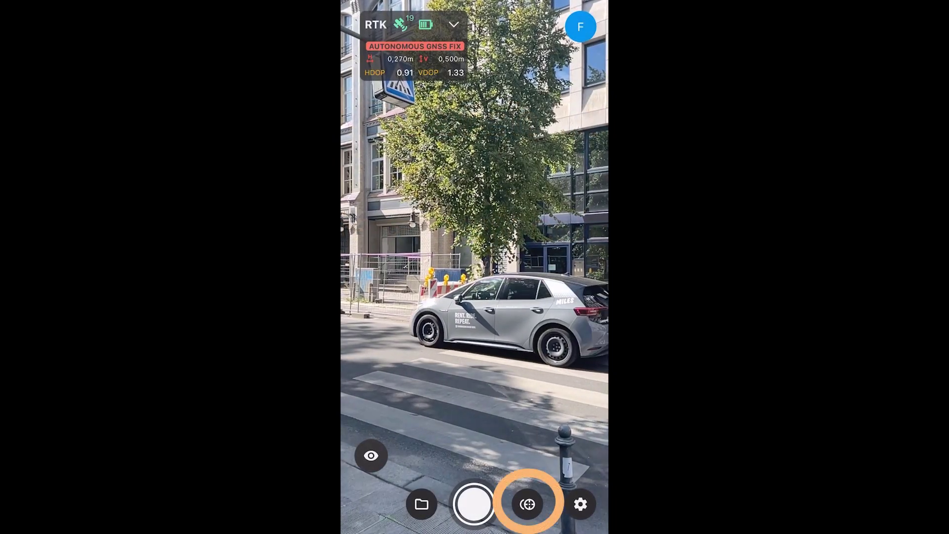
- Open Point Management from the point collection button in the camera toolbar
left_click(527, 504)
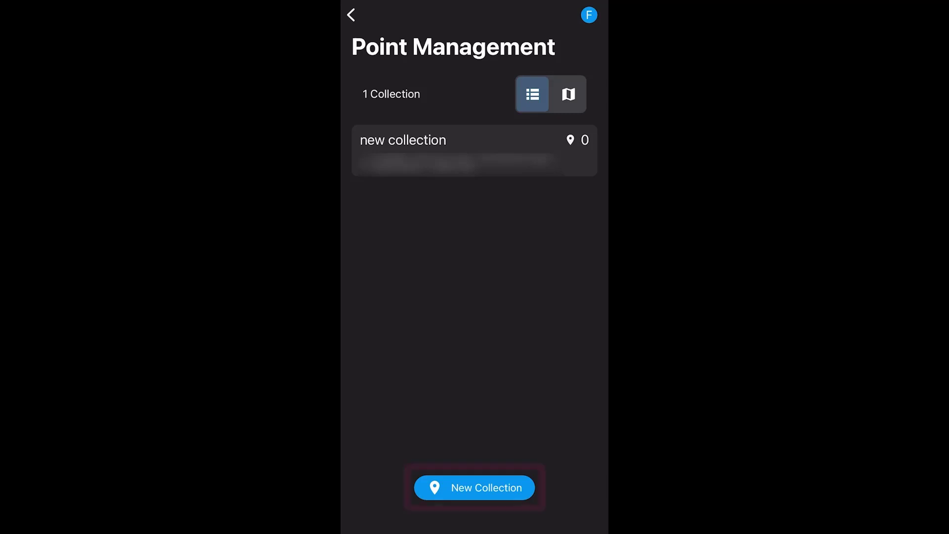
- Start a new point collection and enter CP2 as its name
left_click(475, 487)
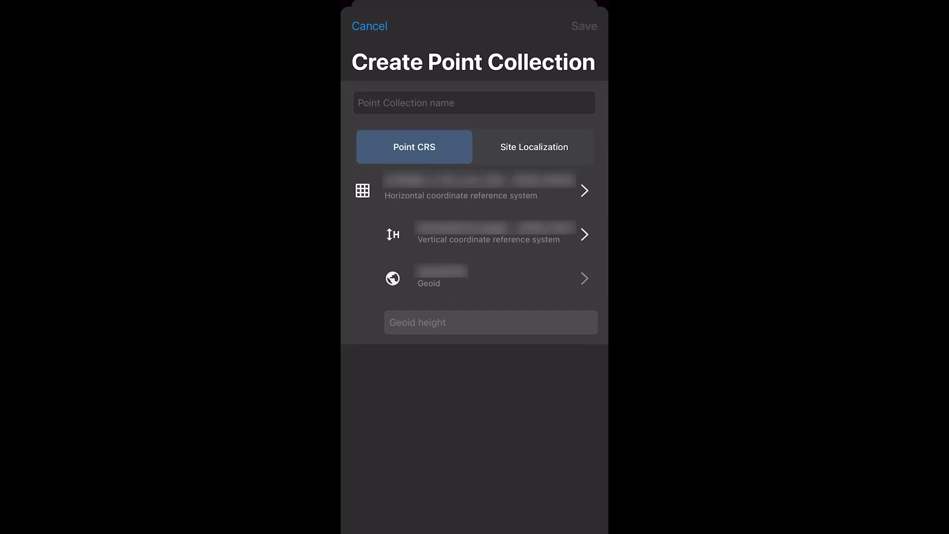
left_click(475, 103)
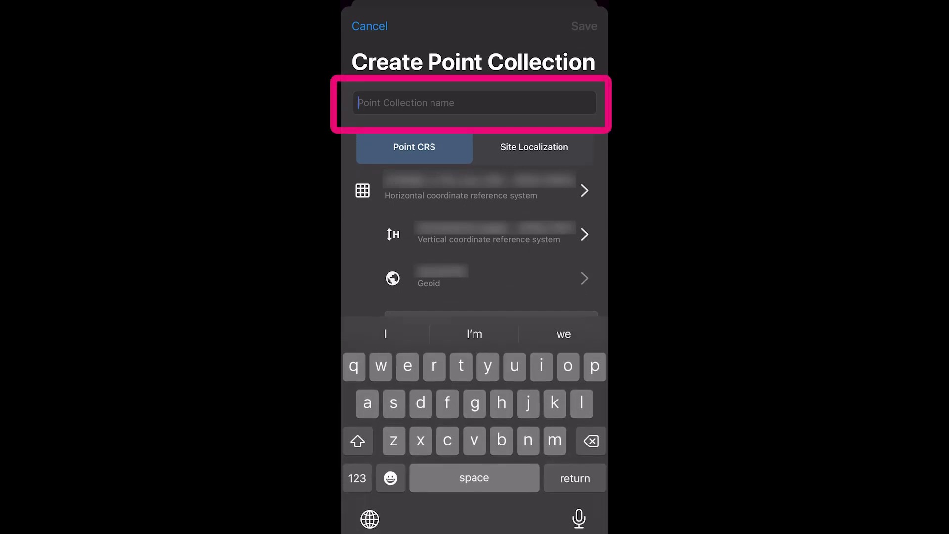
type("C")
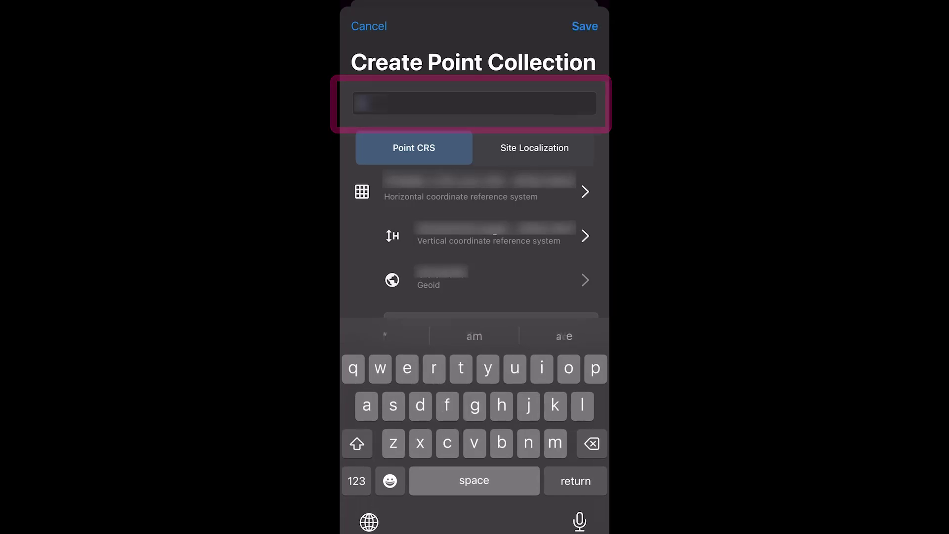
type("P")
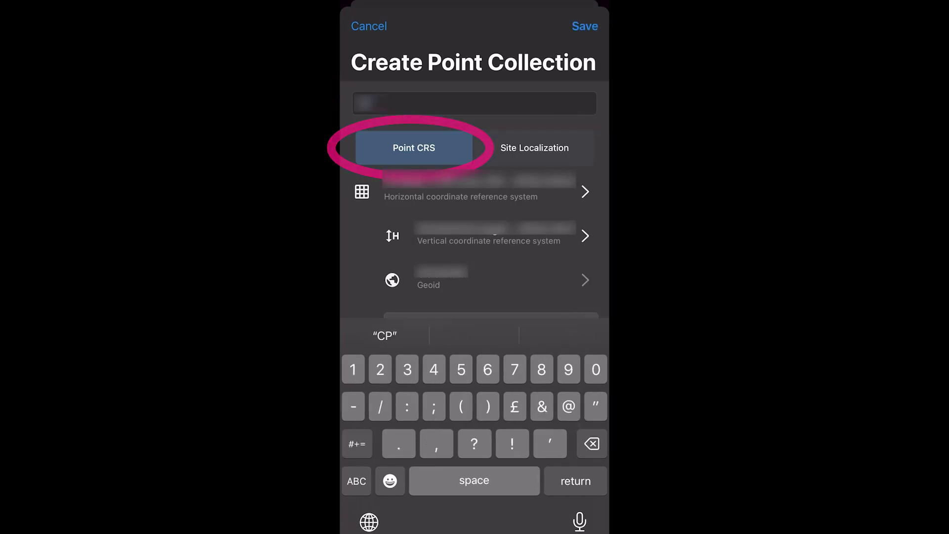
type("2")
- Review both CRS lists, leaving horizontal at ETRS89 / UTM zone 32N and vertical at DHHN2016 height
left_click(474, 190)
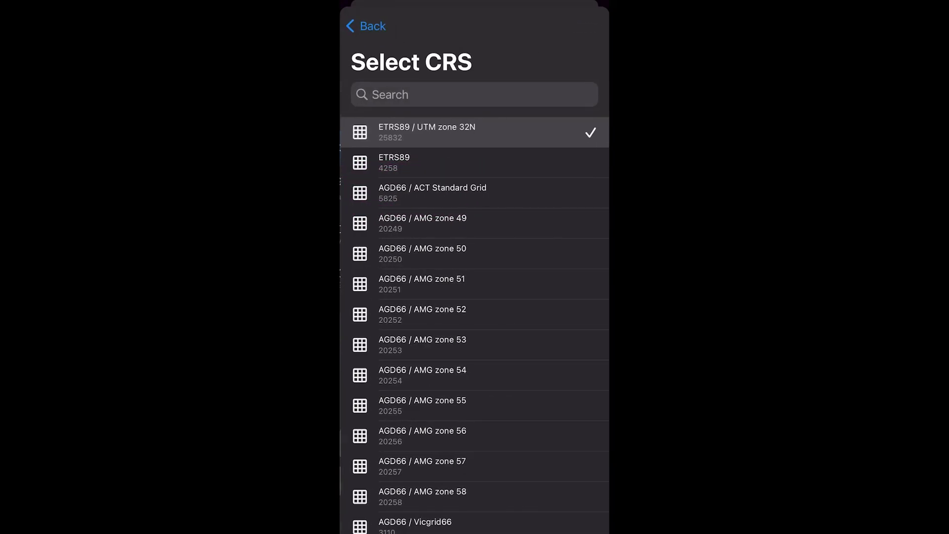
left_click(365, 25)
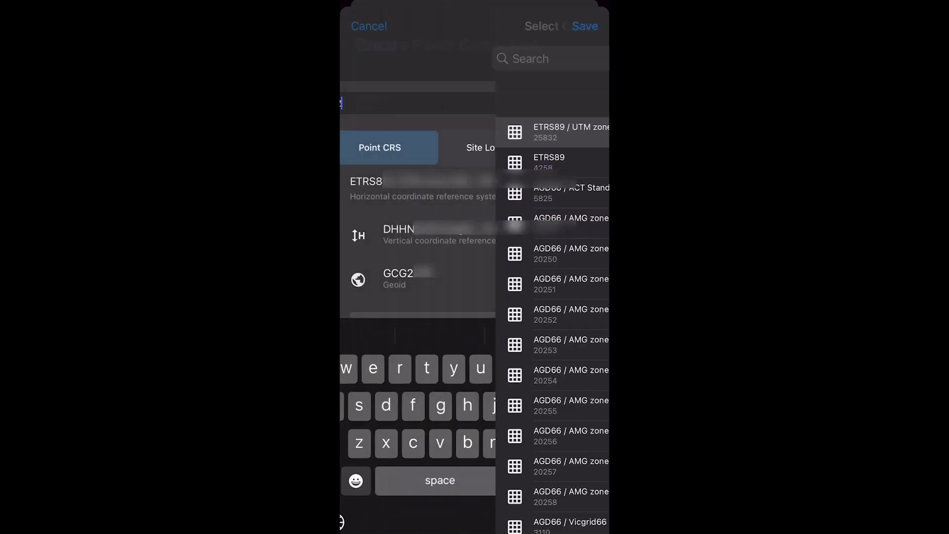
left_click(475, 235)
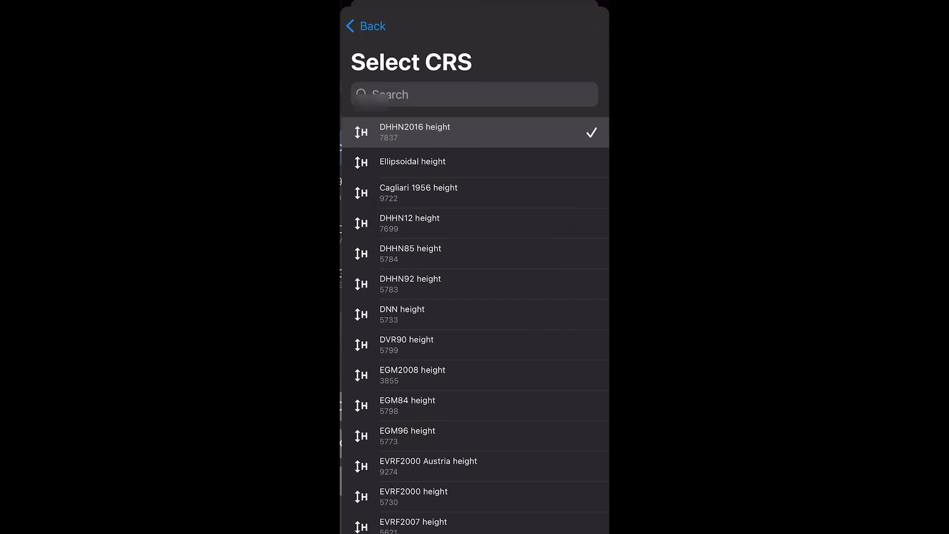
left_click(366, 26)
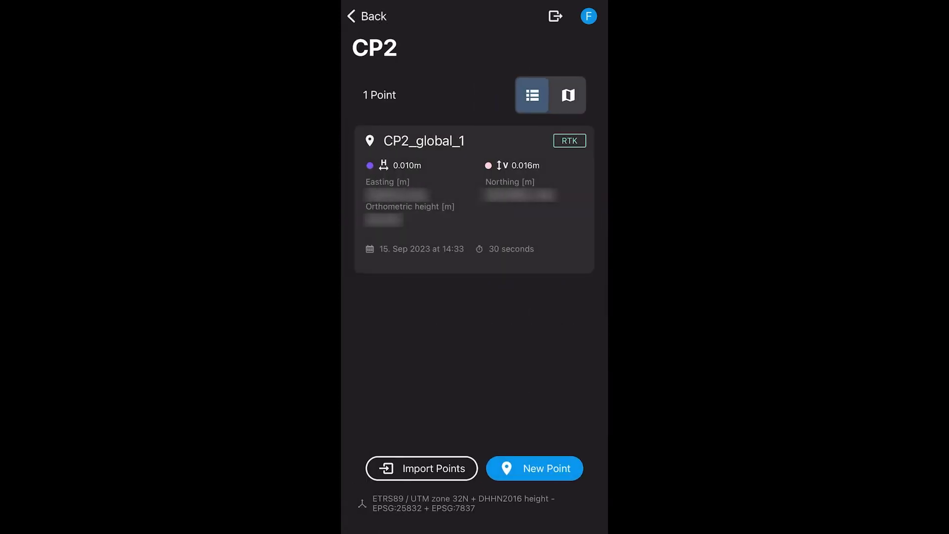
- Open point CP2_global_1 and capture one reference photo of the painted ground cross
left_click(534, 468)
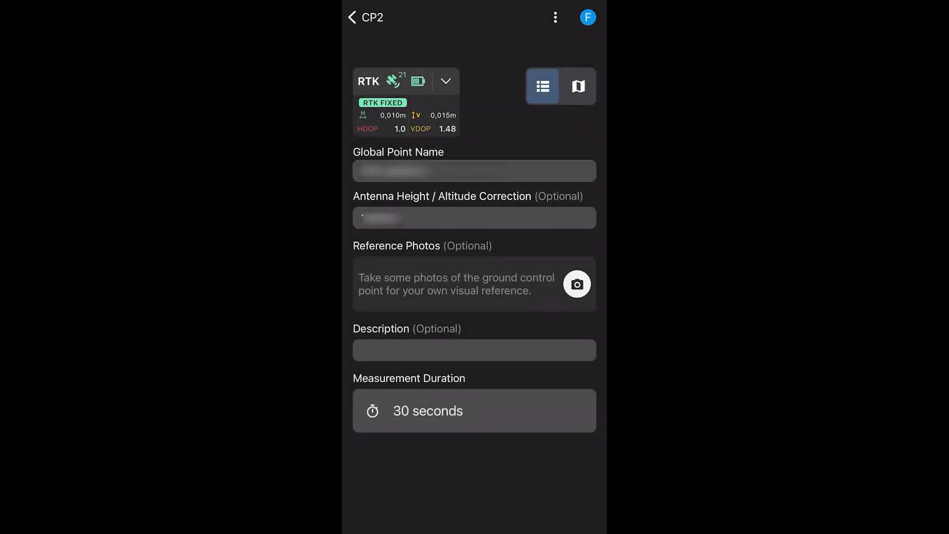
left_click(577, 284)
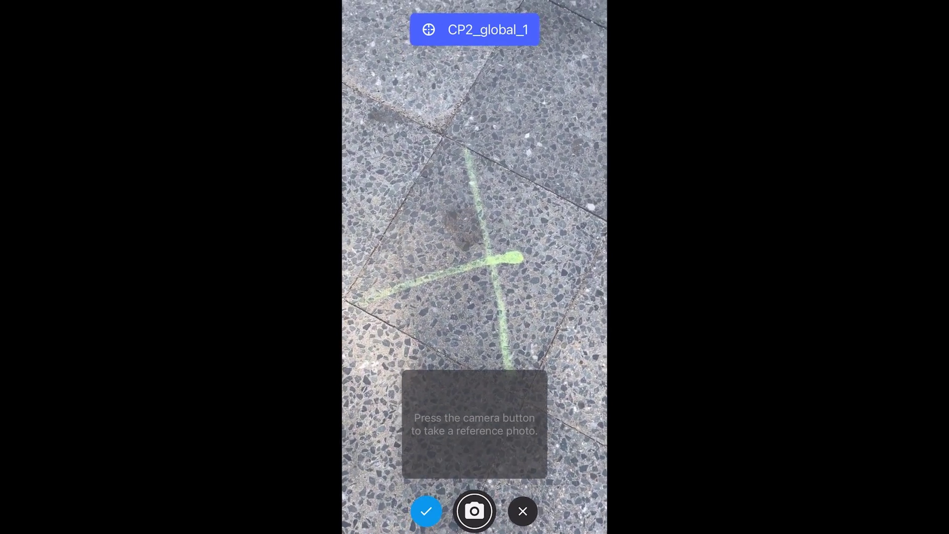
left_click(474, 510)
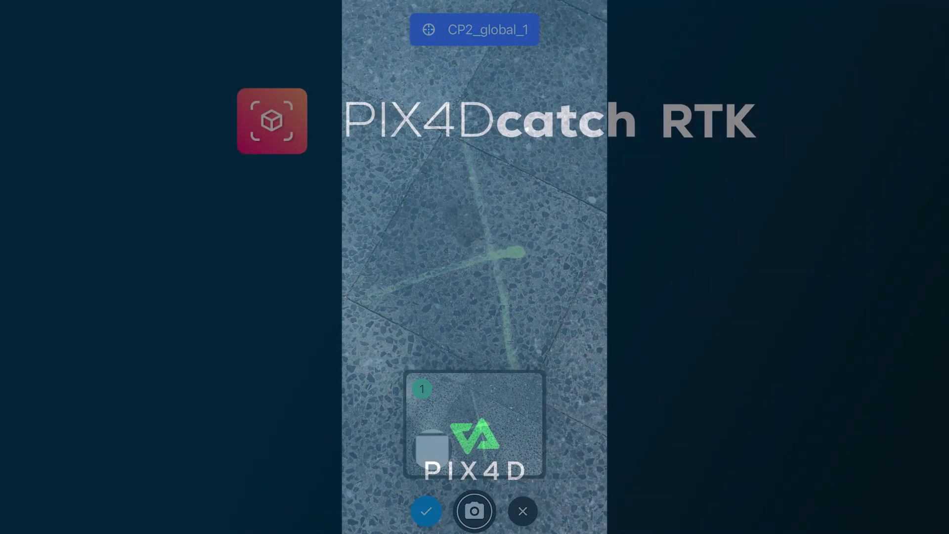